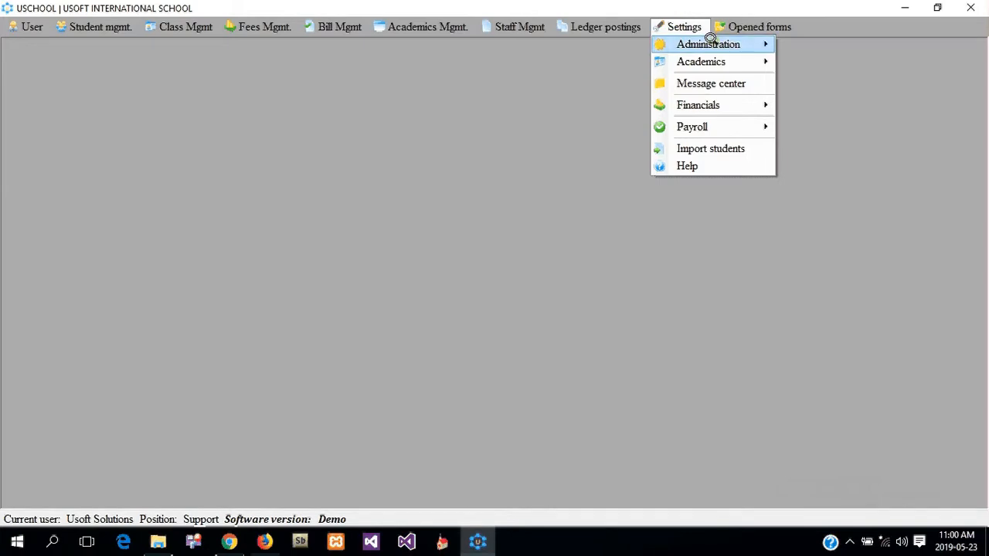
# Open the privilege assignment form and view the privileges for the Class teachers security class, then close the form
pyautogui.moveTo(762, 44)
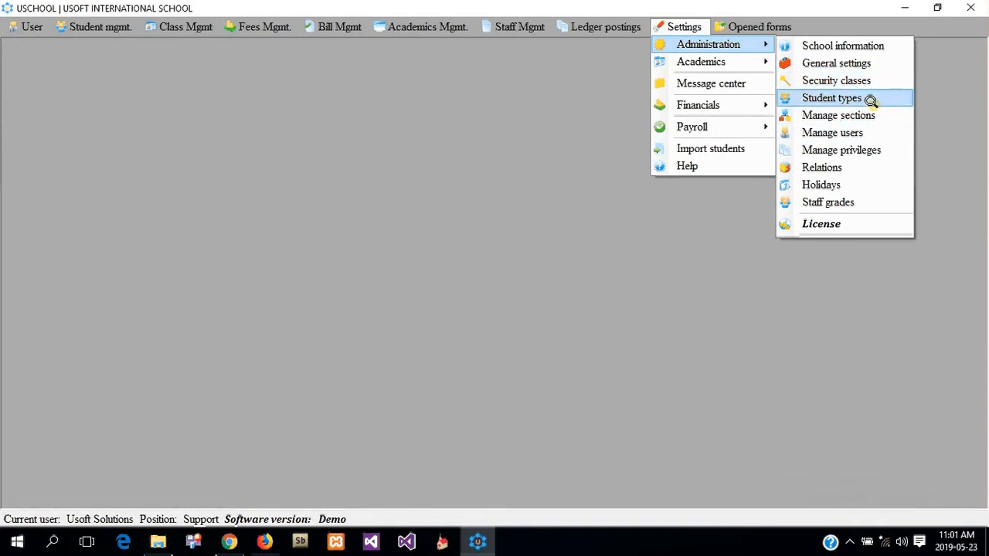
pyautogui.click(870, 149)
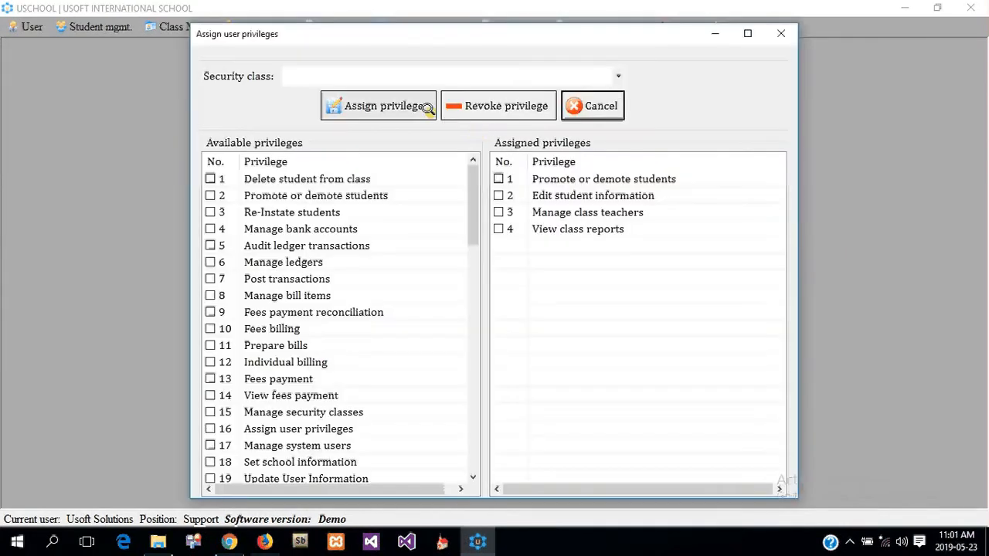
pyautogui.click(417, 74)
pyautogui.click(352, 162)
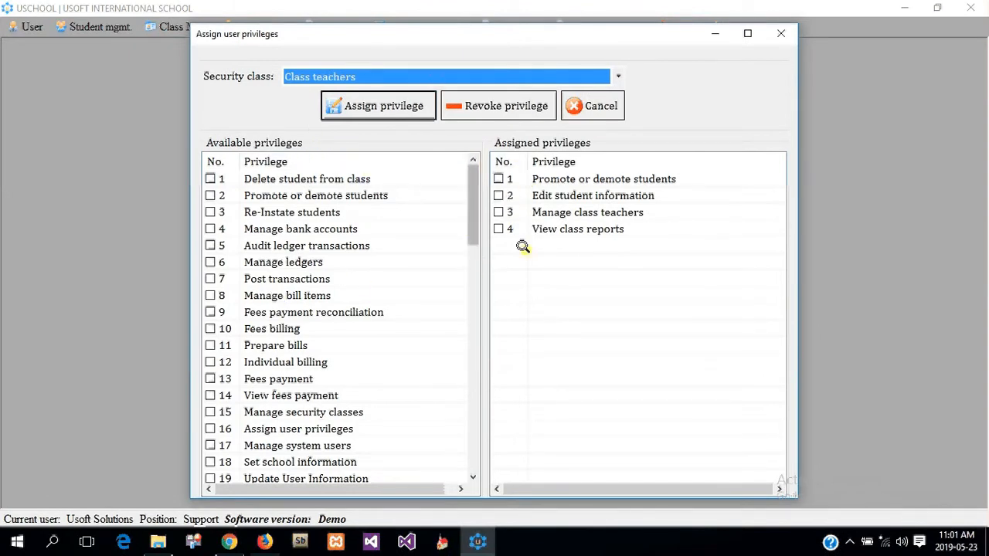
pyautogui.click(584, 116)
# View the student relations list and the options available for the Brother entry, then close the form
pyautogui.click(677, 26)
pyautogui.moveTo(682, 40)
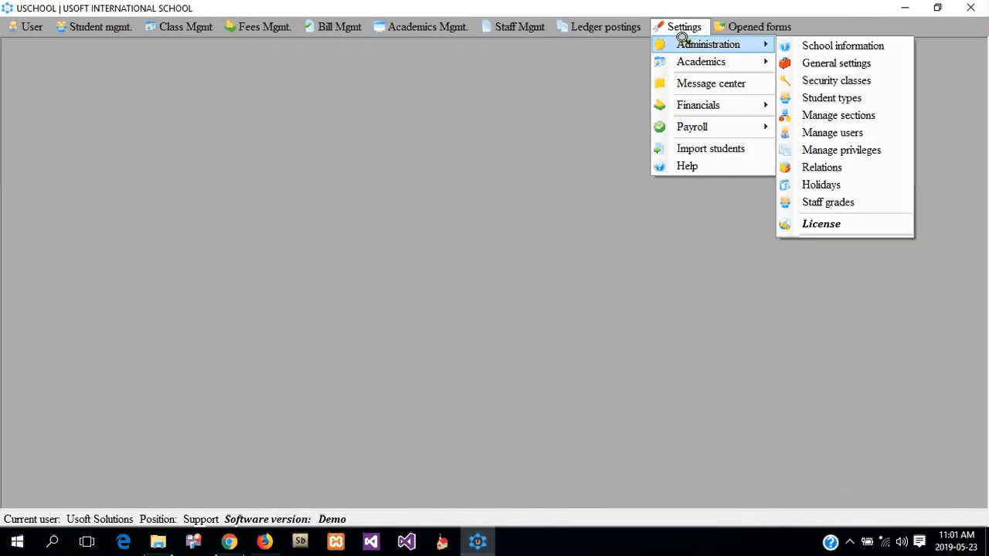
pyautogui.click(829, 164)
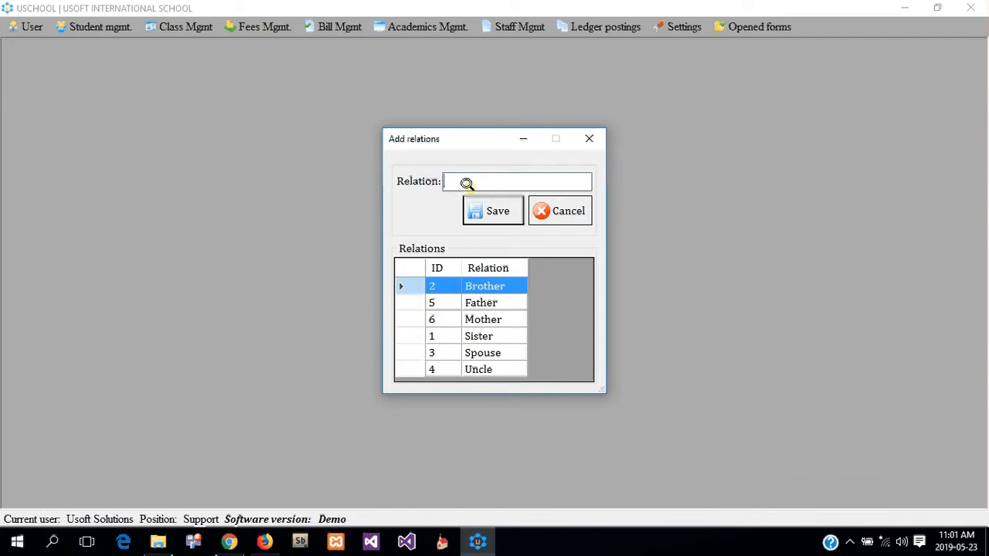
pyautogui.rightClick(482, 283)
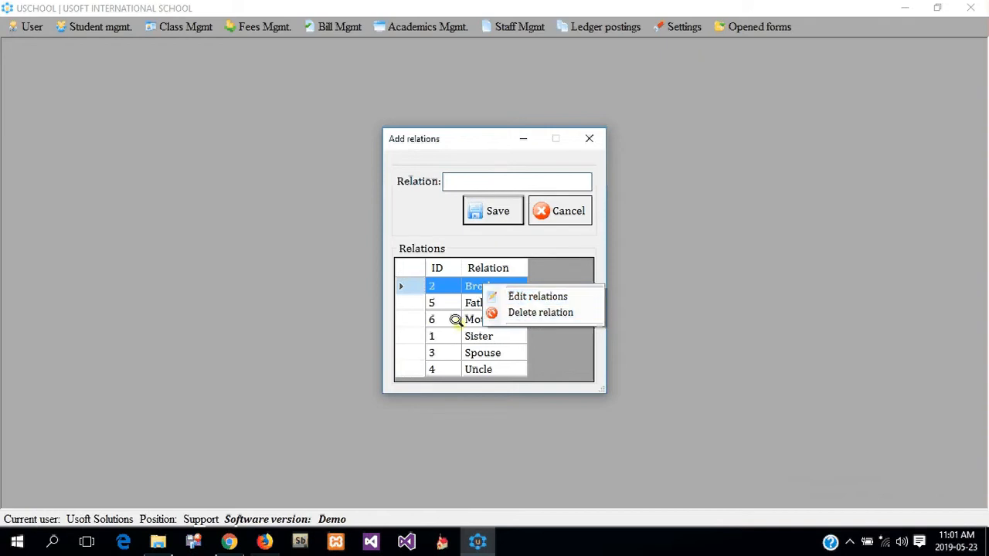
pyautogui.click(455, 349)
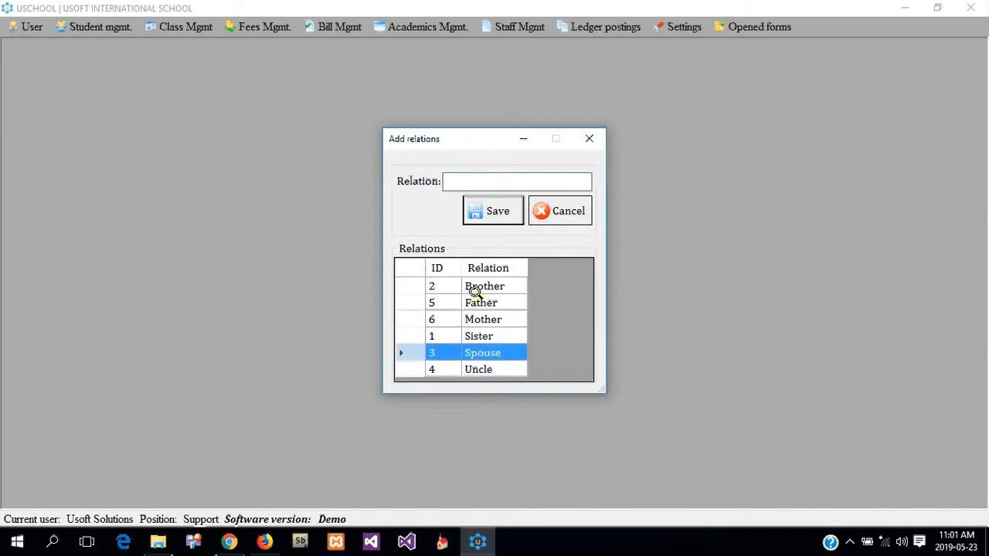
pyautogui.click(556, 209)
# Open the holiday management form and narrow the row-header column of the holiday list
pyautogui.click(670, 26)
pyautogui.moveTo(692, 43)
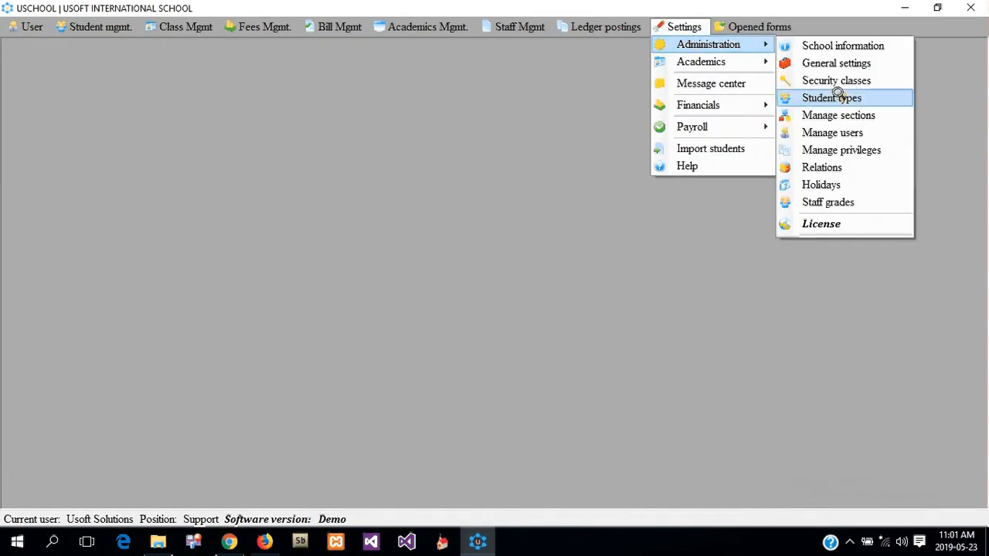
pyautogui.click(851, 182)
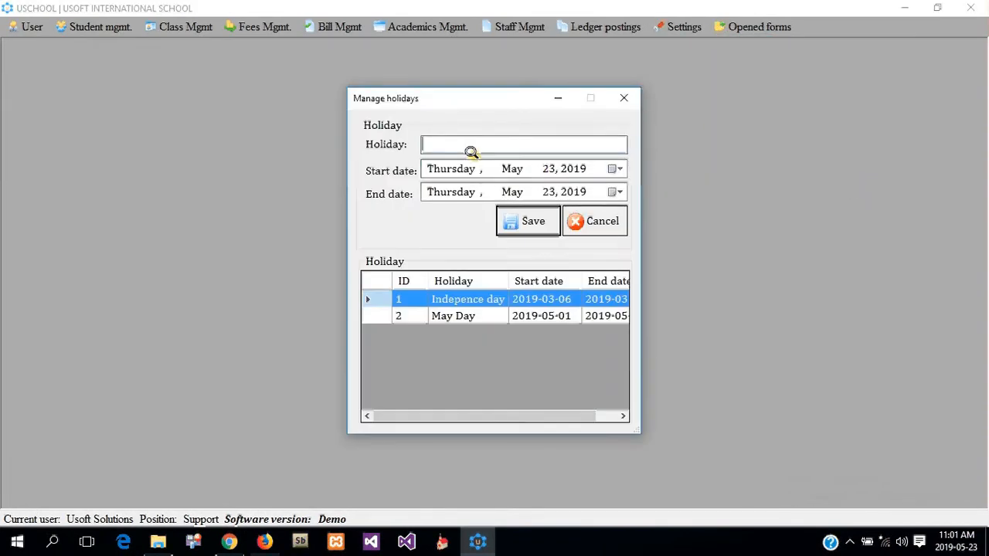
pyautogui.moveTo(392, 276); pyautogui.dragTo(368, 275)
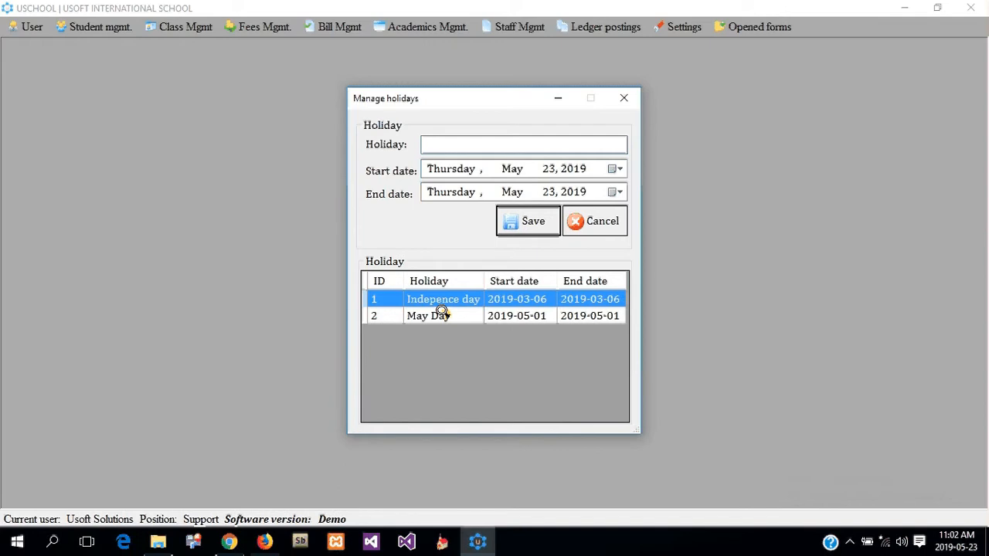
# Enter a new holiday named Republic Day with a start date of July 1, 2019
pyautogui.click(467, 142)
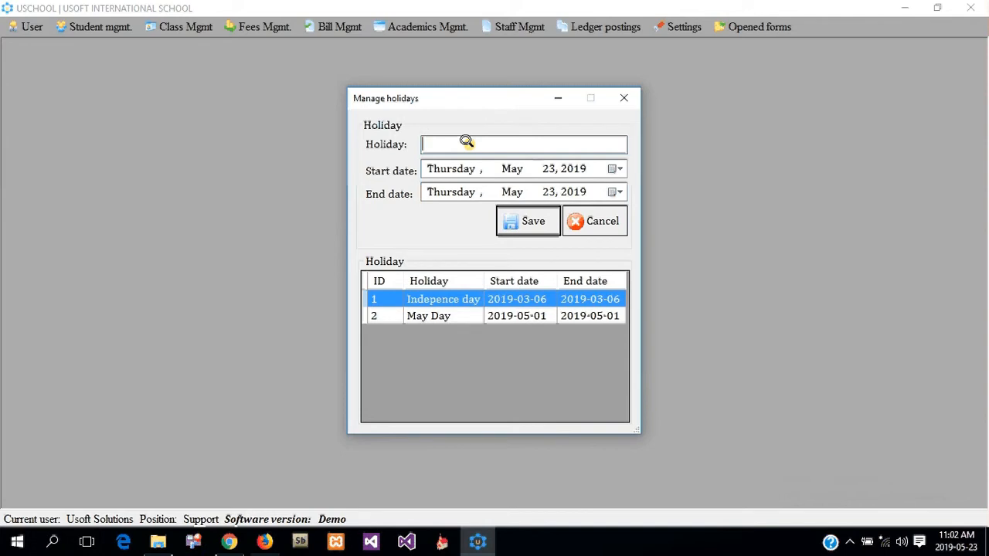
pyautogui.write('Republic Day')
pyautogui.click(614, 169)
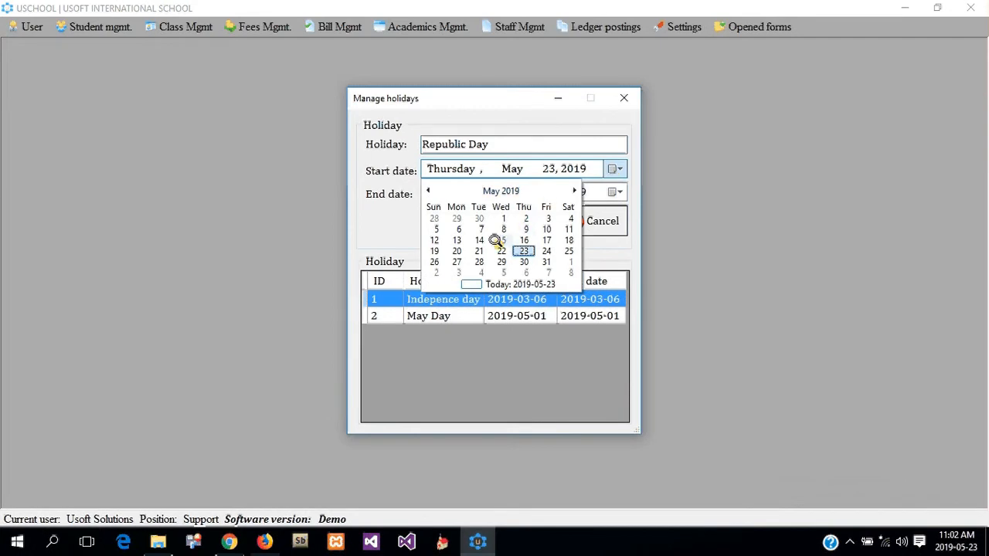
pyautogui.click(576, 190)
pyautogui.click(575, 190)
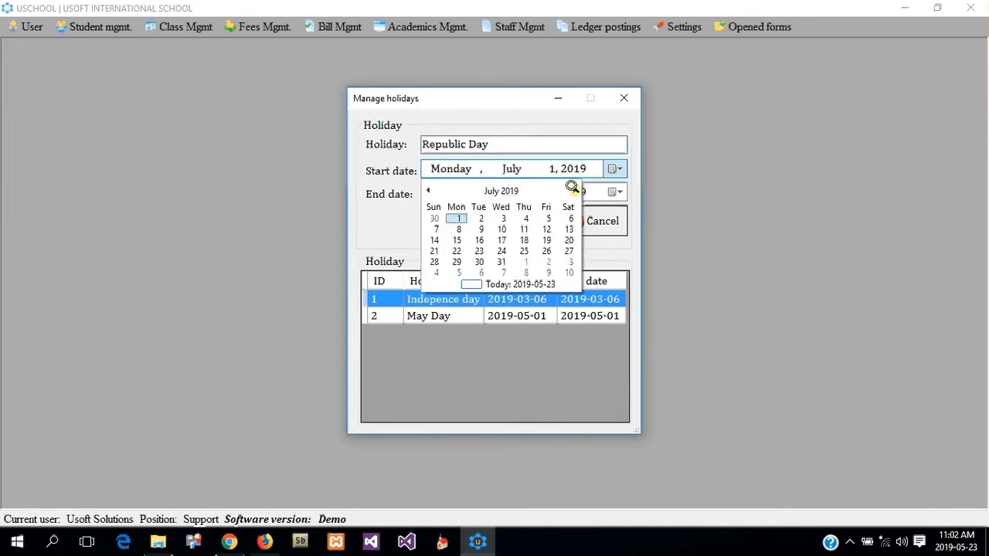
pyautogui.click(457, 217)
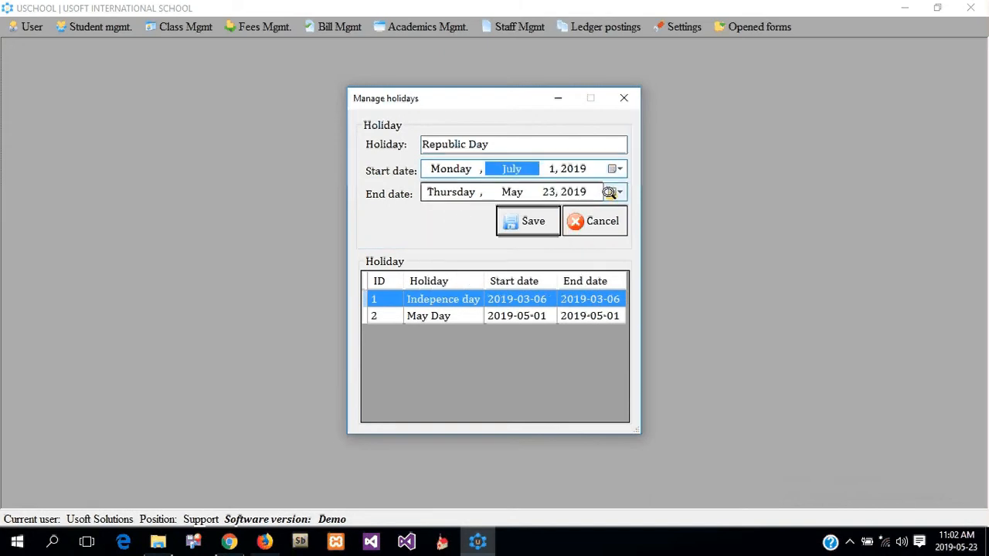
# Set the Republic Day end date to July 1, 2019, save the holiday, and close the form
pyautogui.click(613, 192)
pyautogui.click(503, 241)
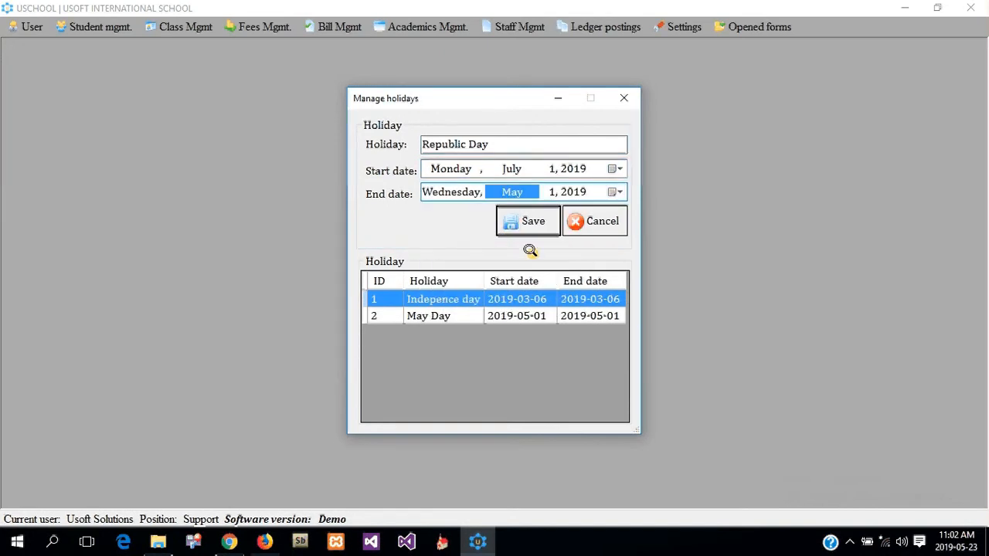
pyautogui.click(614, 190)
pyautogui.click(572, 212)
pyautogui.click(572, 212)
pyautogui.click(456, 241)
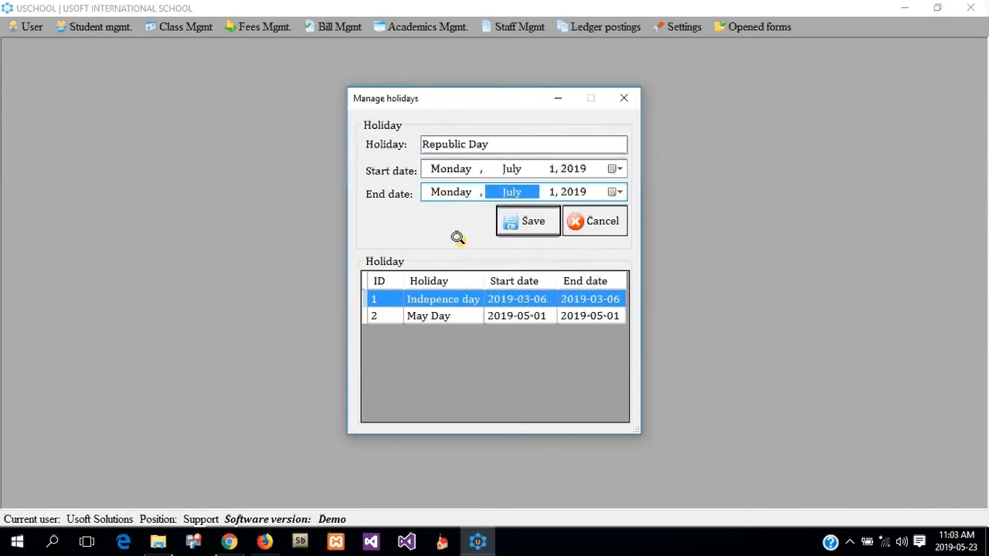
pyautogui.click(526, 223)
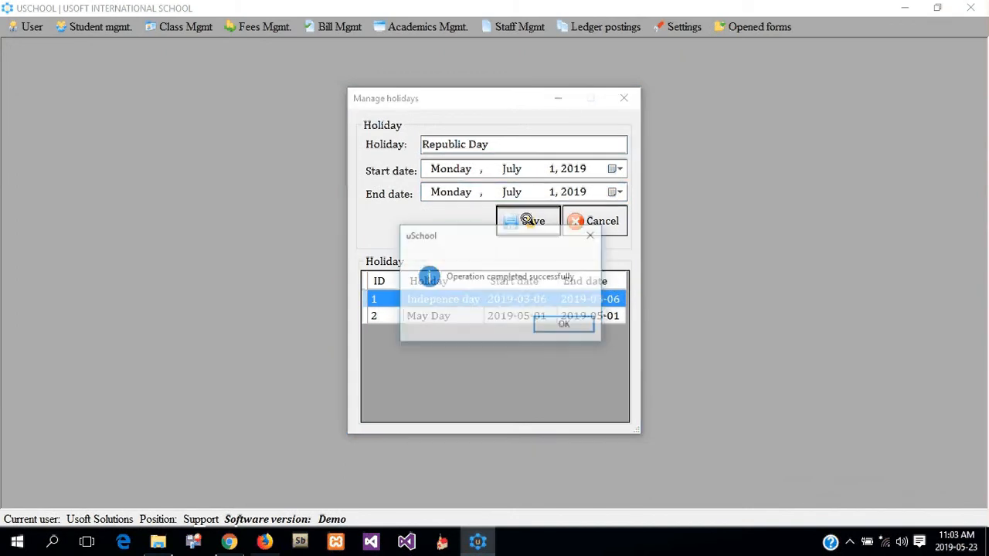
pyautogui.click(563, 323)
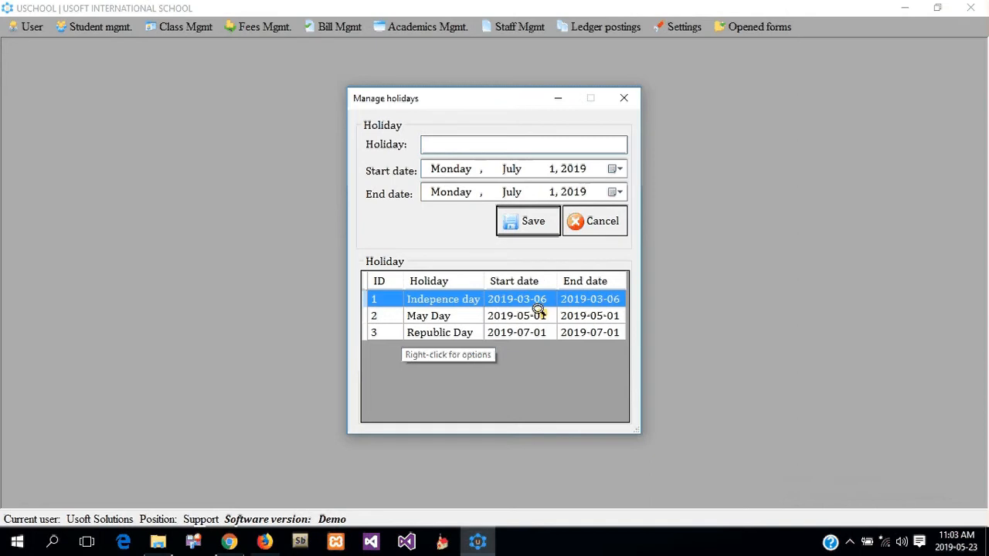
pyautogui.click(594, 230)
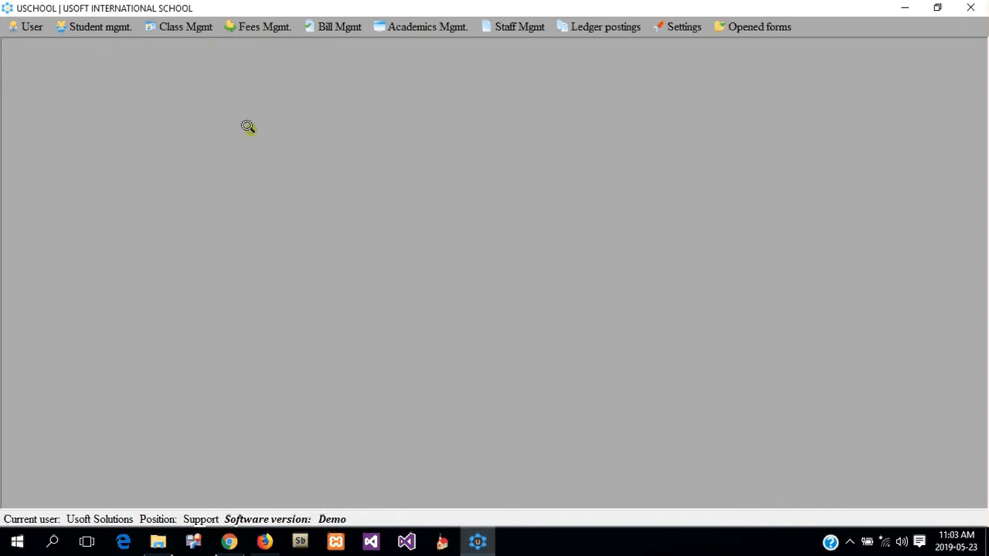
# Open the student attendance form for class KG 1 with the date set to July 1, 2019
pyautogui.click(117, 24)
pyautogui.click(126, 74)
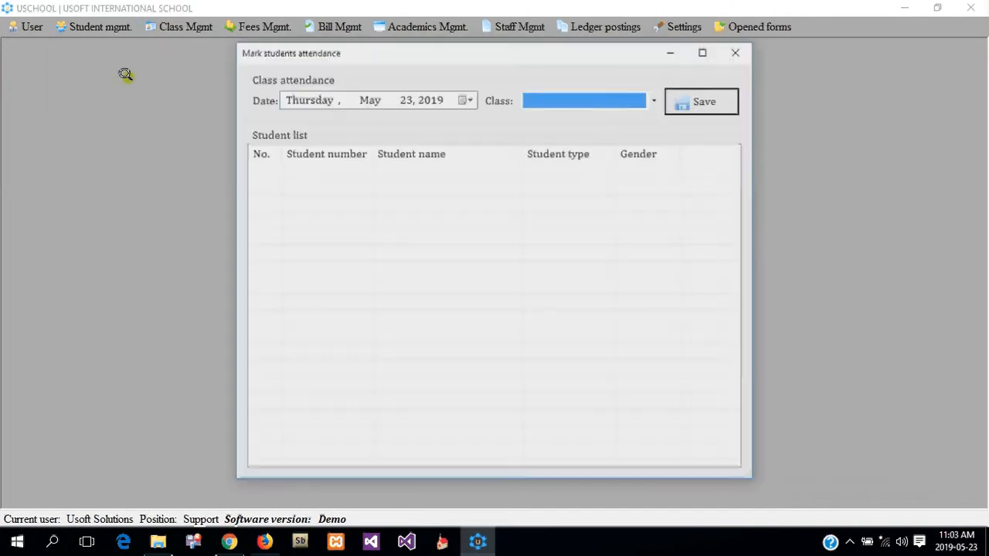
pyautogui.click(464, 99)
pyautogui.click(431, 120)
pyautogui.click(431, 121)
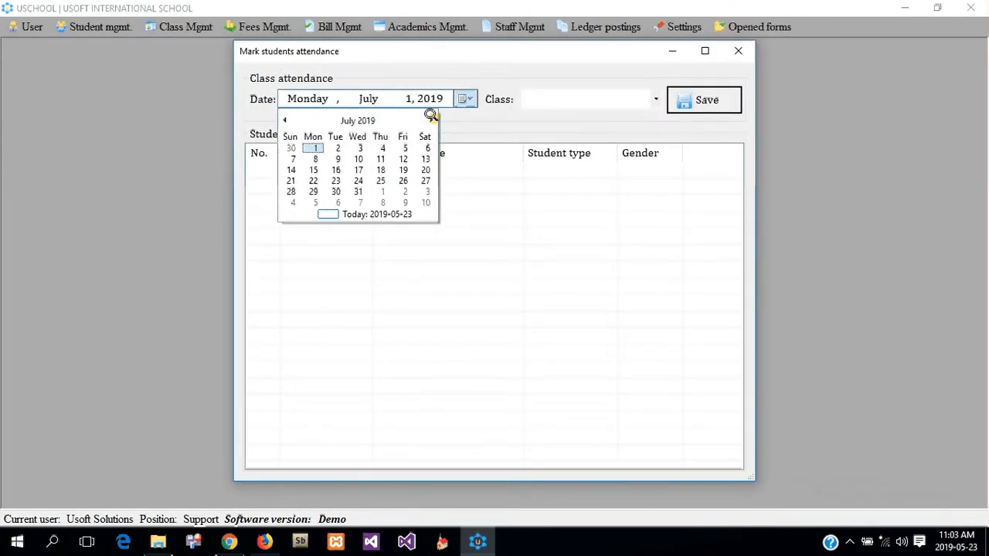
pyautogui.click(312, 144)
pyautogui.click(578, 99)
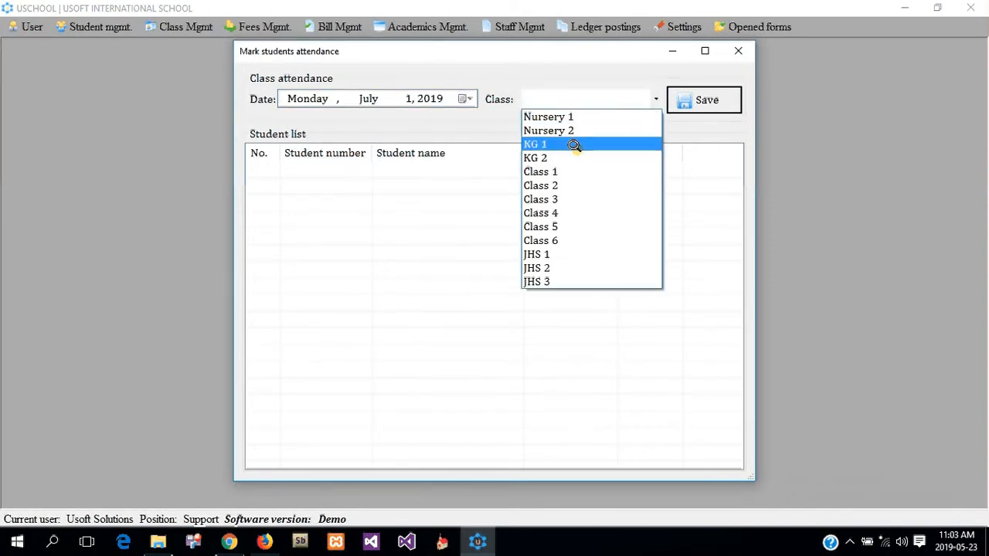
pyautogui.click(574, 145)
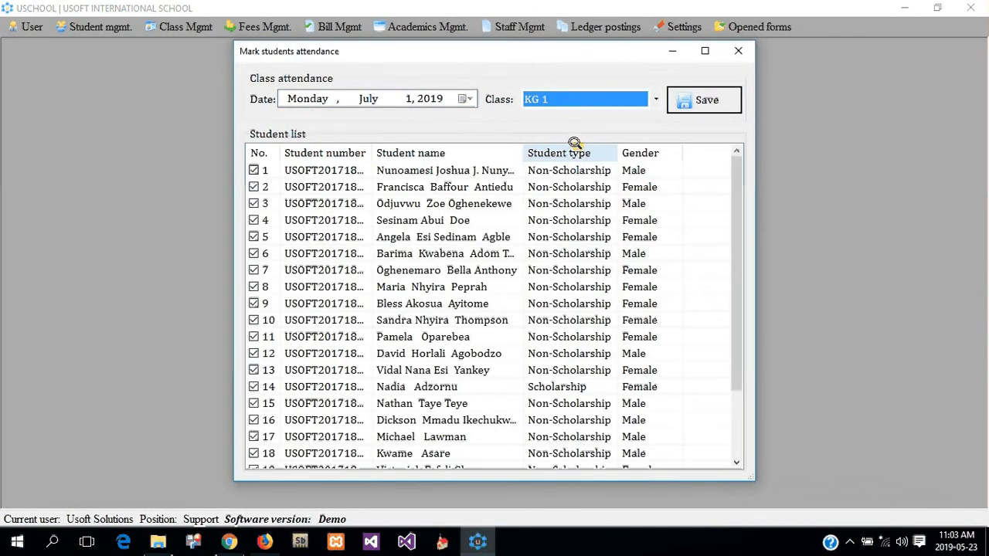
# Mark students 11, 12 and 14 as absent, try to save the KG 1 attendance, and close the form
pyautogui.moveTo(735, 188); pyautogui.dragTo(739, 357)
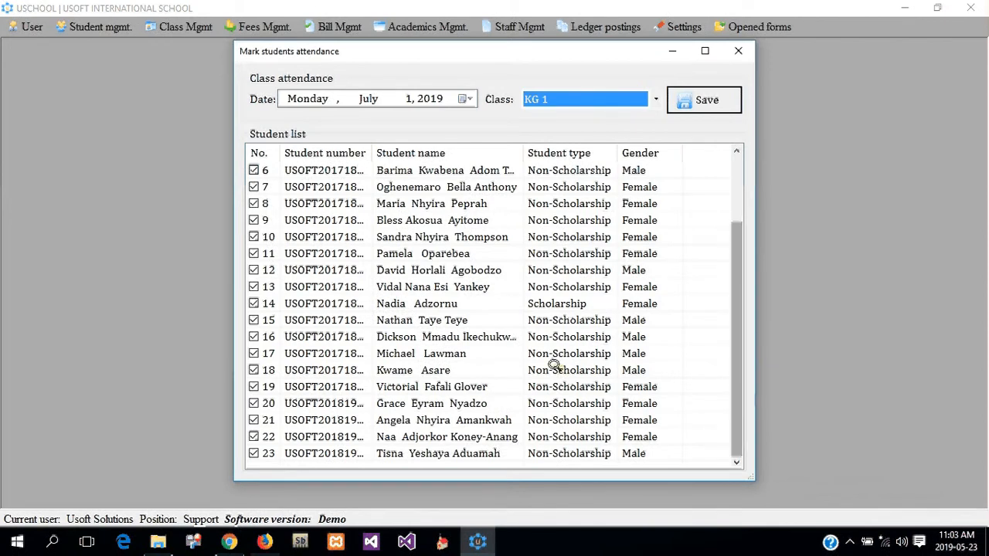
pyautogui.click(254, 303)
pyautogui.click(254, 270)
pyautogui.click(255, 252)
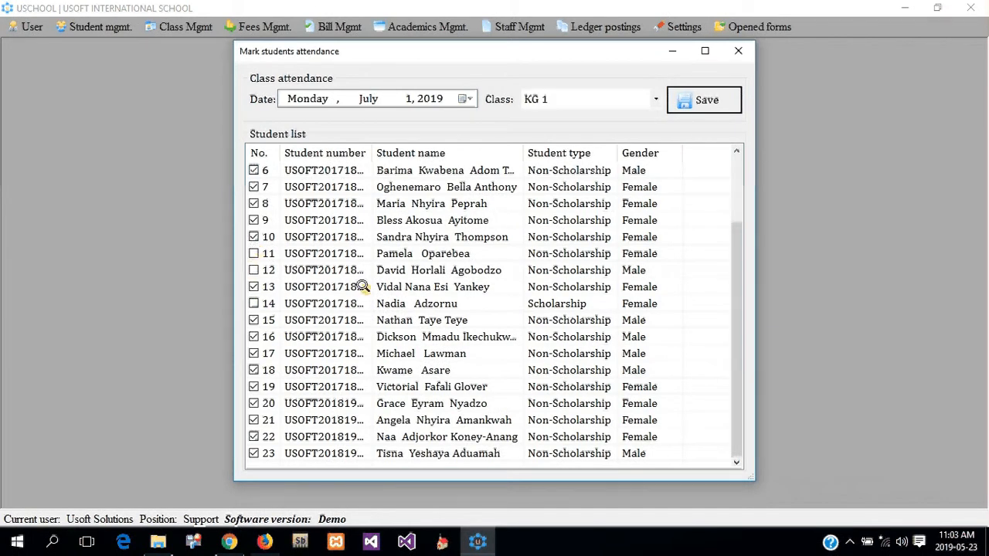
pyautogui.click(684, 100)
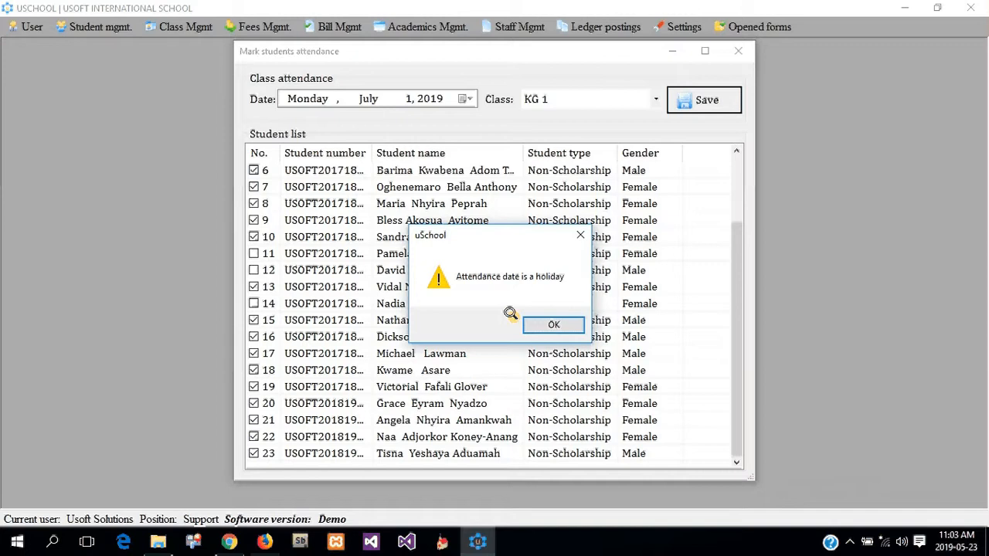
pyautogui.click(546, 323)
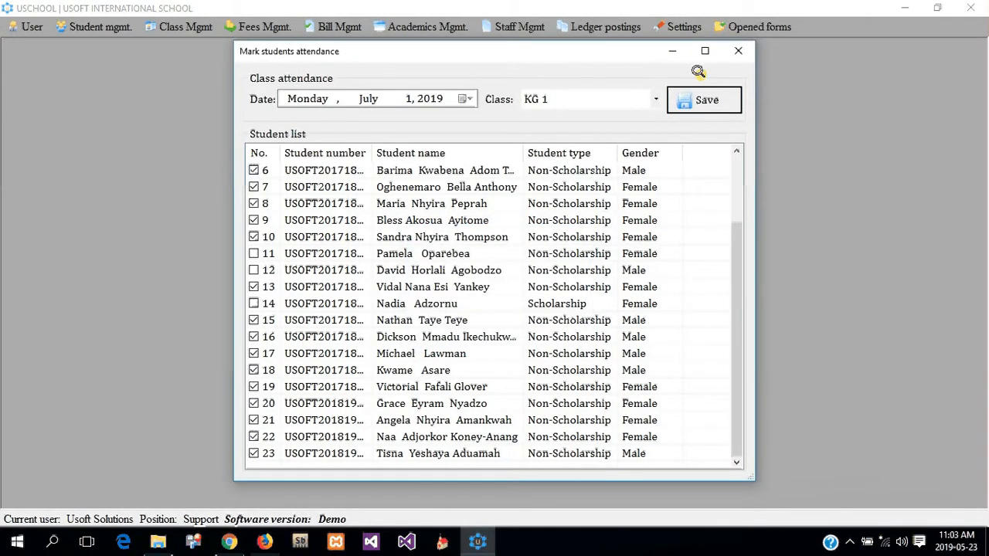
pyautogui.click(737, 50)
# Review the holiday list with its start and end dates, then close the form
pyautogui.click(684, 26)
pyautogui.moveTo(680, 43)
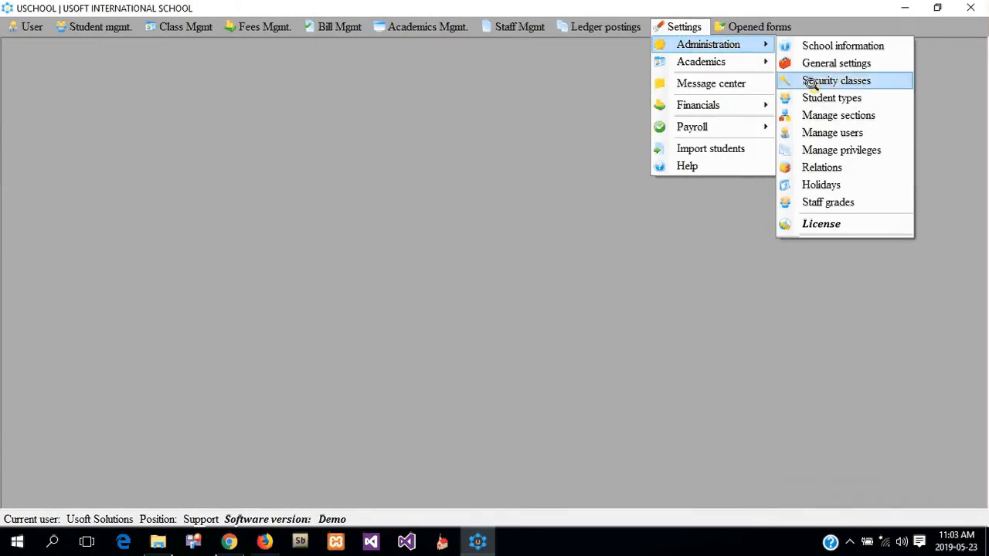
pyautogui.click(819, 185)
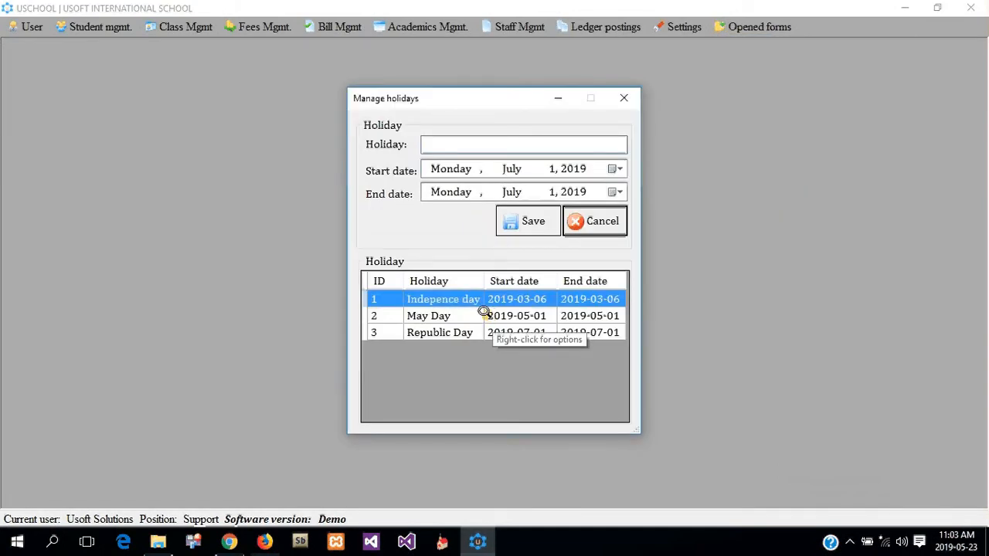
pyautogui.click(583, 222)
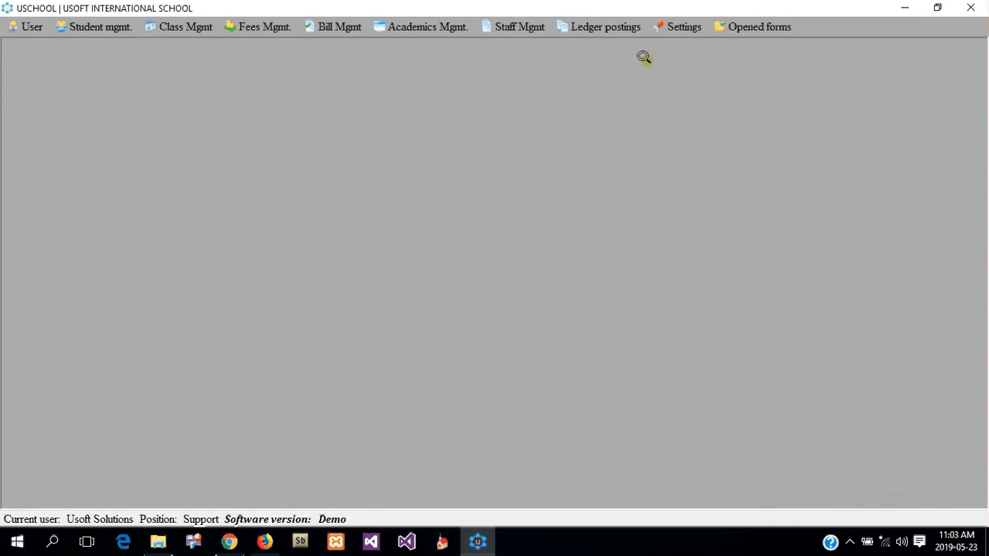
# Add a staff grade named Grade 4 with a base salary of 950, save it, and select its entry in the grades list
pyautogui.click(680, 27)
pyautogui.moveTo(671, 43)
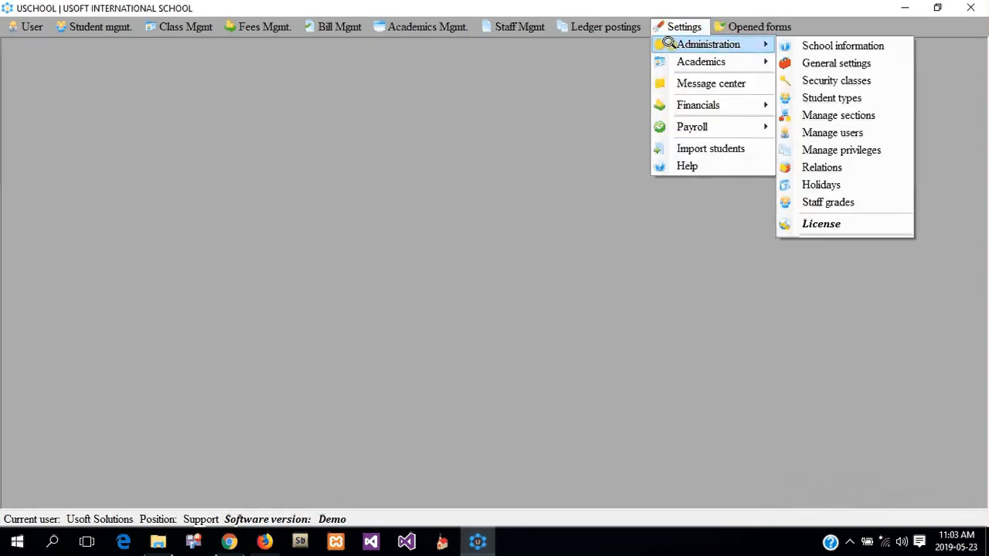
pyautogui.click(838, 201)
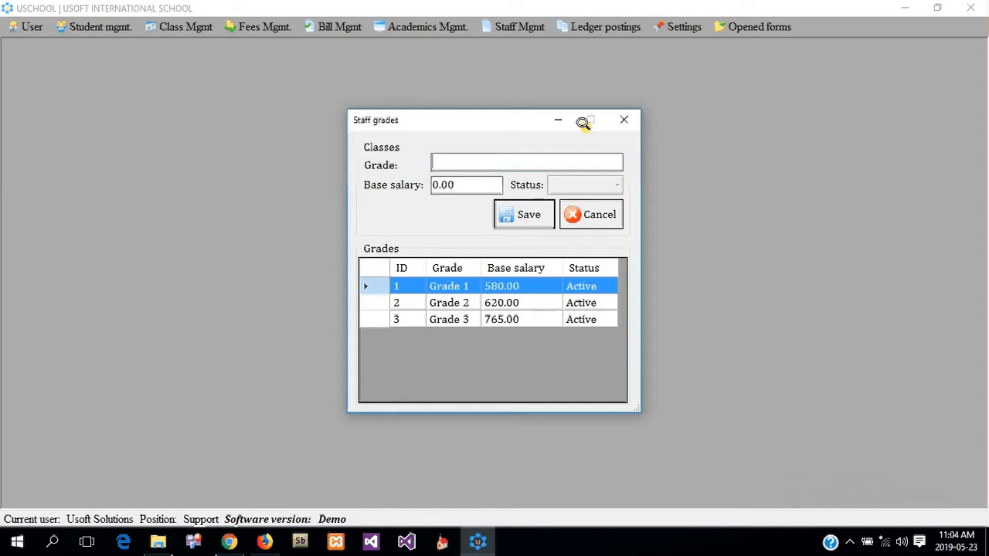
pyautogui.write('Grade 5')
pyautogui.press('BackSpace')
pyautogui.write('4')
pyautogui.press('Tab')
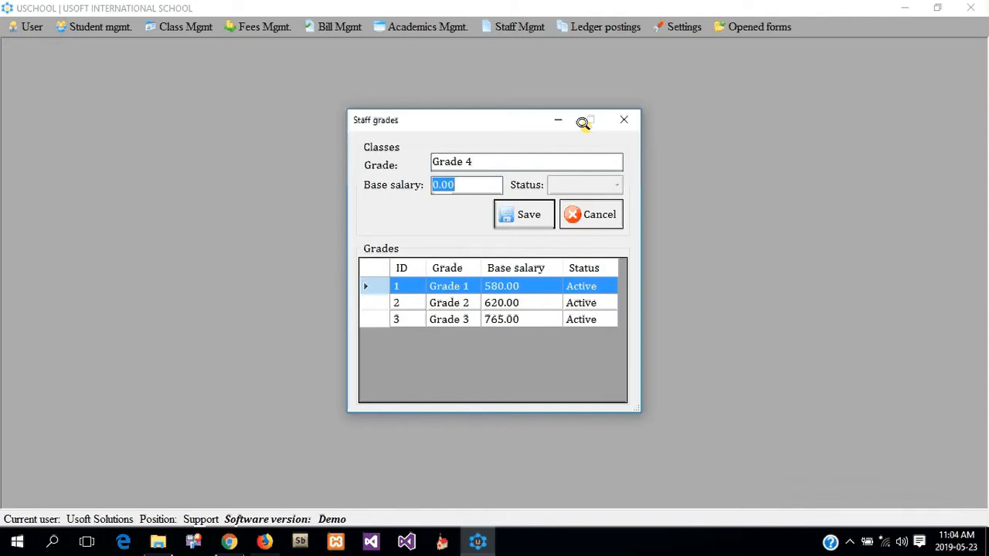
pyautogui.write('950')
pyautogui.click(526, 214)
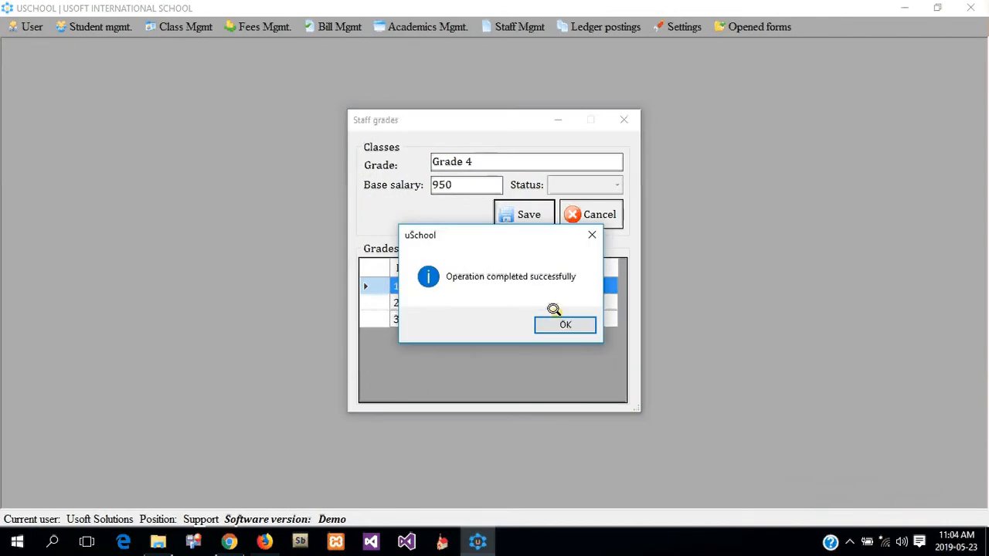
pyautogui.click(552, 319)
pyautogui.click(487, 334)
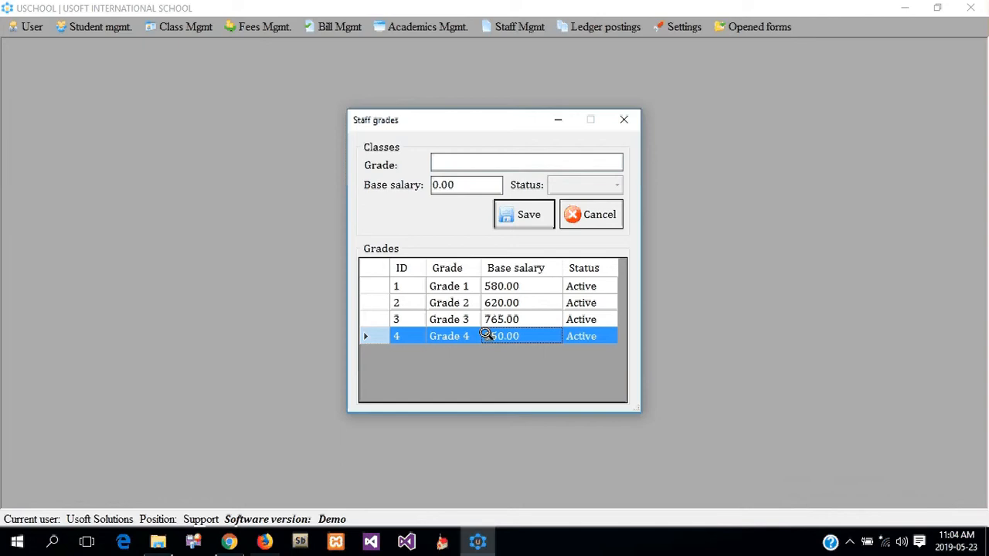
# Set the base salary of the Grade 4 staff grade to 1000, save the change, and close the staff grades form
pyautogui.rightClick(489, 334)
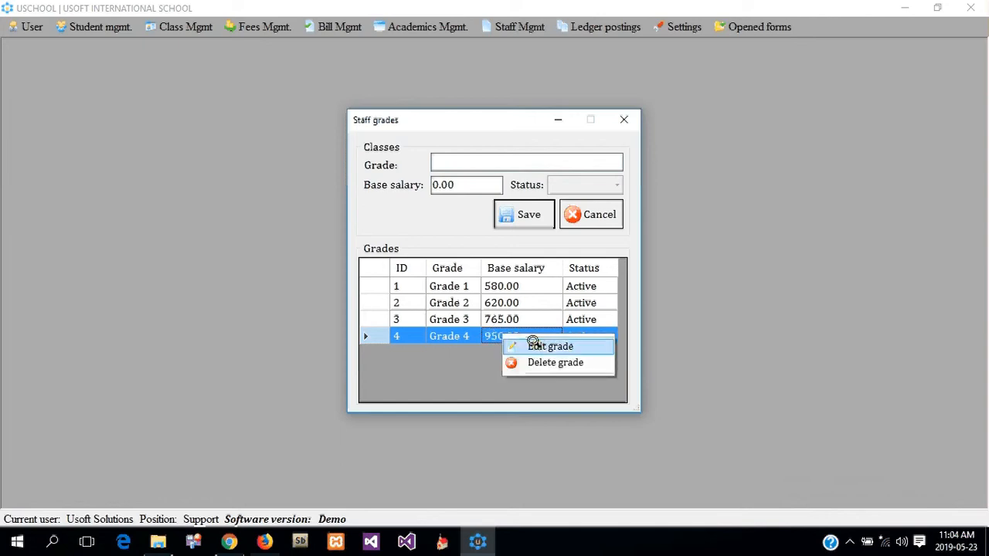
pyautogui.click(533, 344)
pyautogui.click(437, 185)
pyautogui.write('1000')
pyautogui.click(511, 213)
pyautogui.click(563, 325)
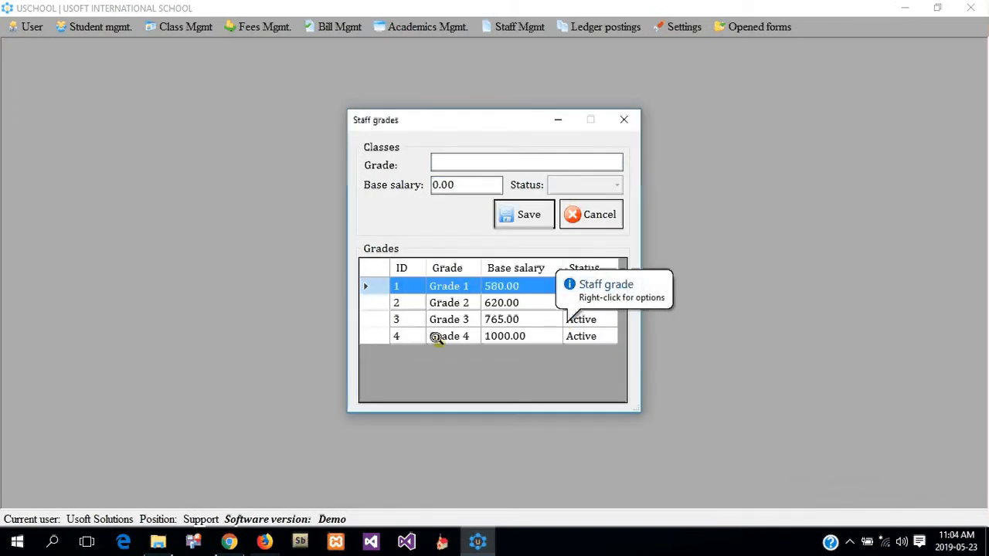
pyautogui.click(493, 333)
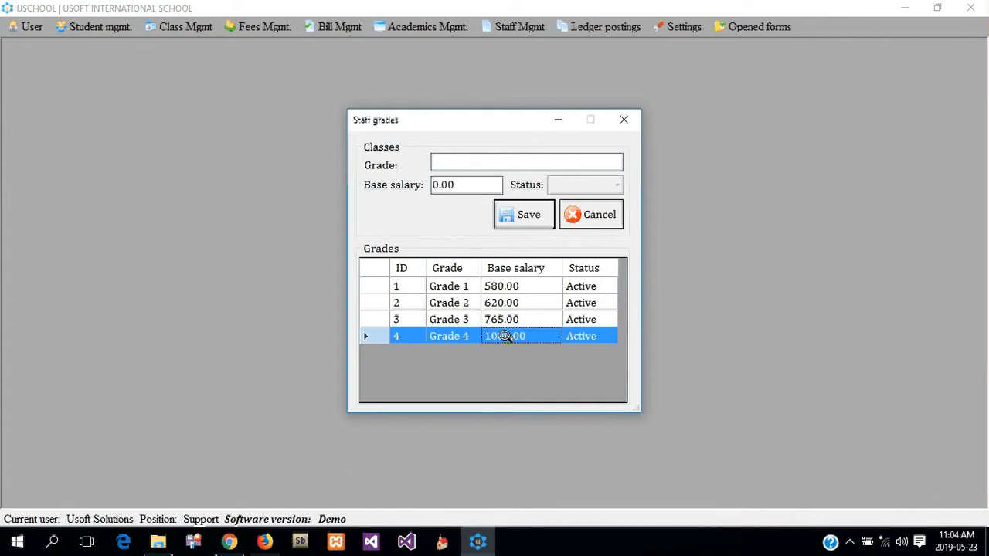
pyautogui.click(584, 215)
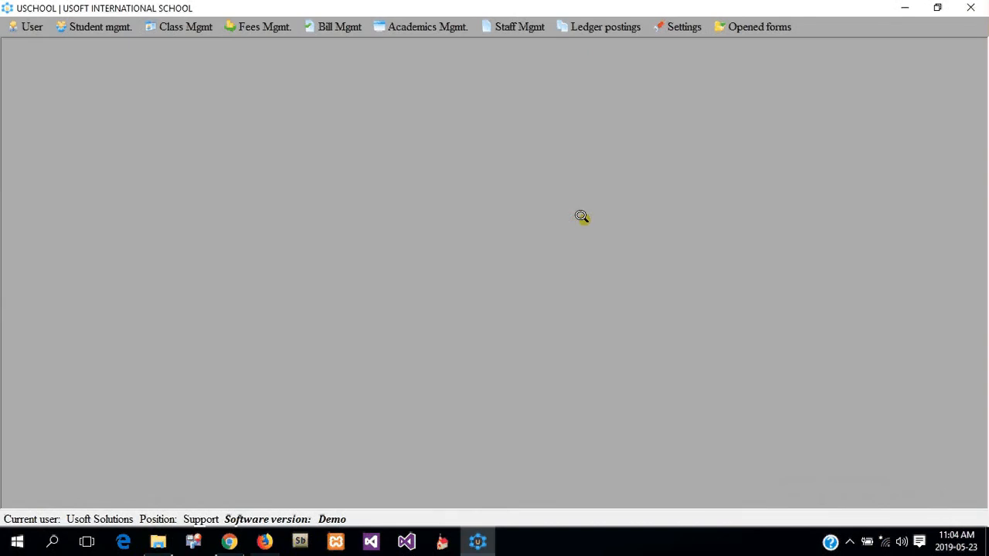
# Open the license form, try to save it with the reference and license fields left empty, and close the form
pyautogui.click(690, 26)
pyautogui.moveTo(719, 44)
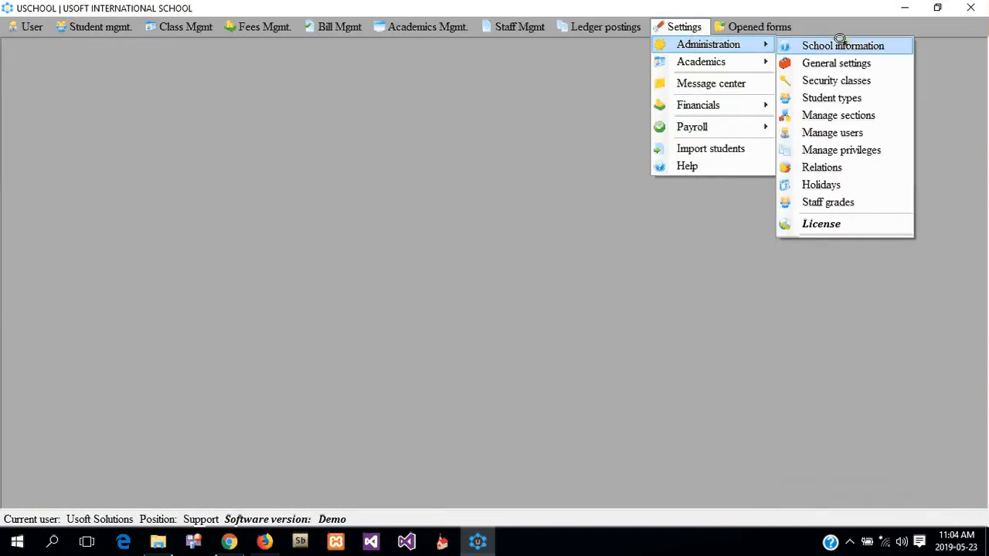
pyautogui.click(835, 220)
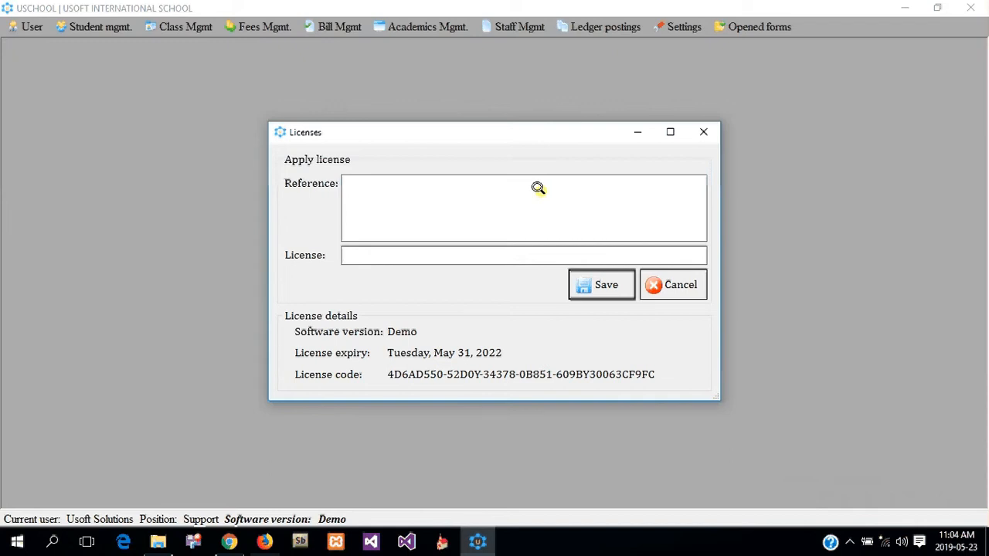
pyautogui.click(488, 250)
pyautogui.click(372, 195)
pyautogui.click(387, 253)
pyautogui.click(597, 286)
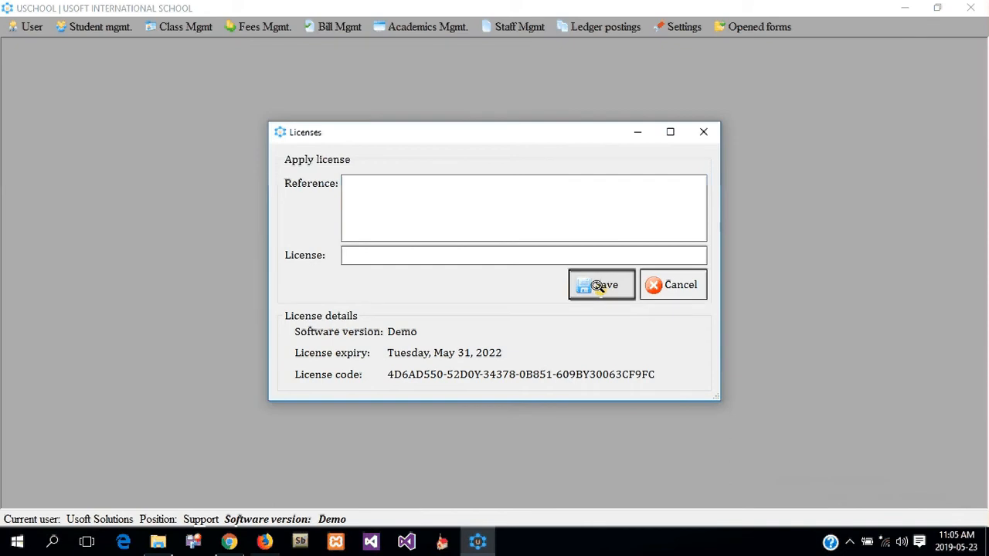
pyautogui.click(555, 325)
pyautogui.click(657, 279)
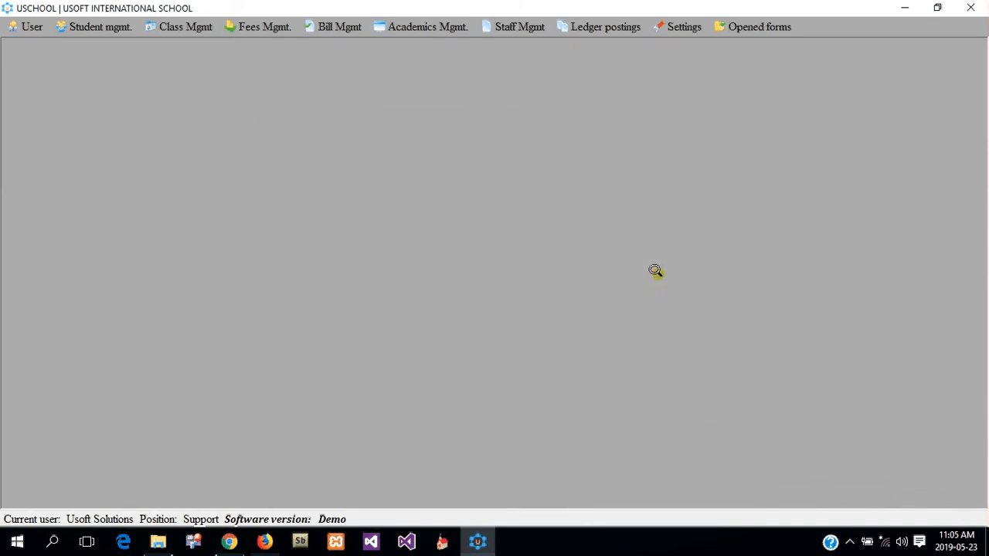
pyautogui.click(684, 28)
pyautogui.moveTo(689, 43)
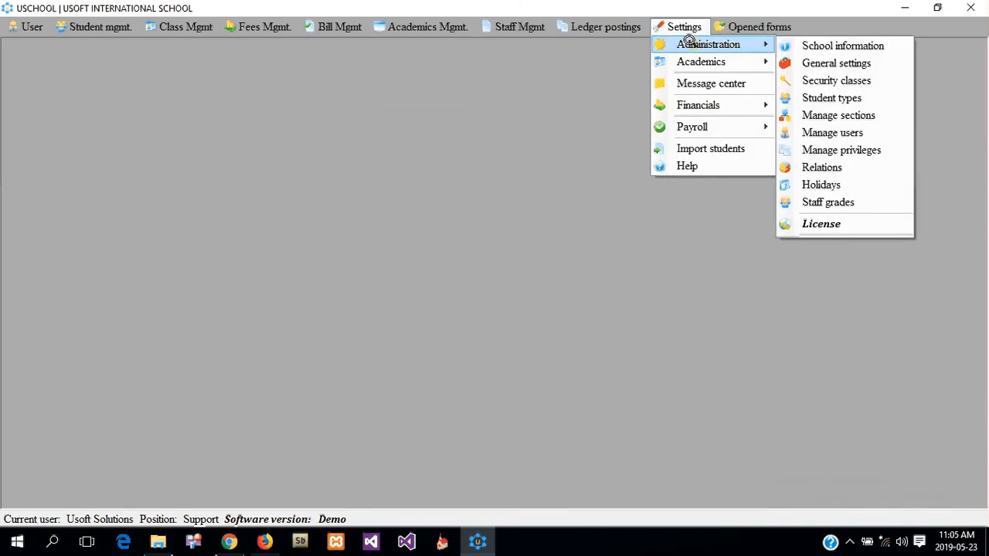
pyautogui.click(484, 289)
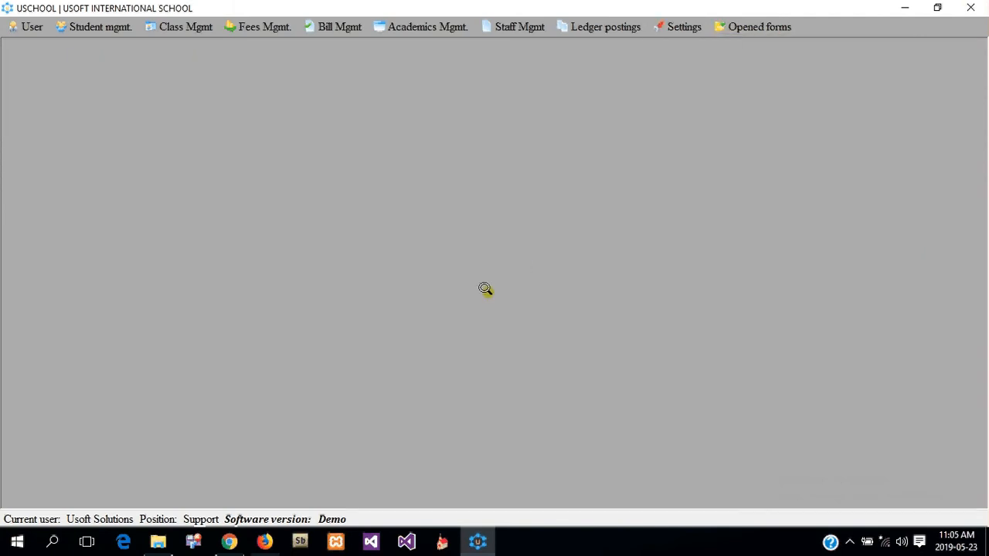